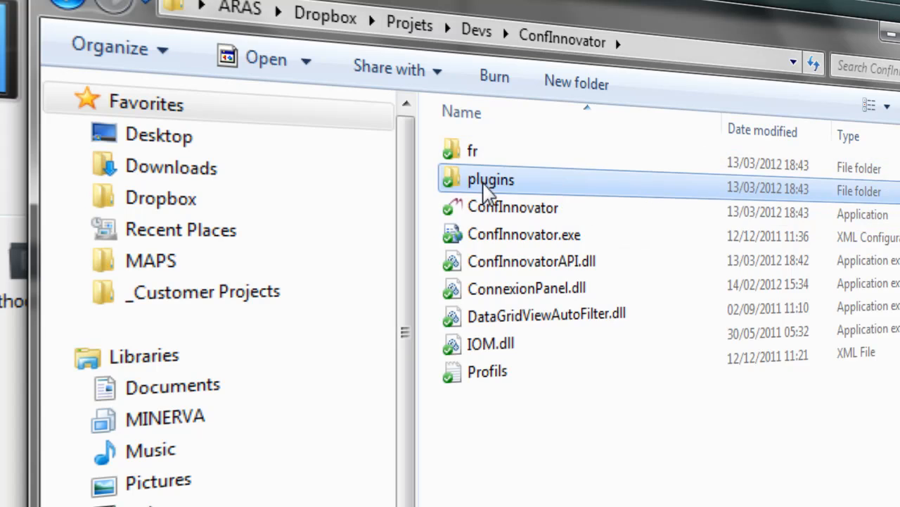
Open the plugins folder inside the ConfInnovator directory.
{"action": "double_click", "coordinate": [431, 184]}
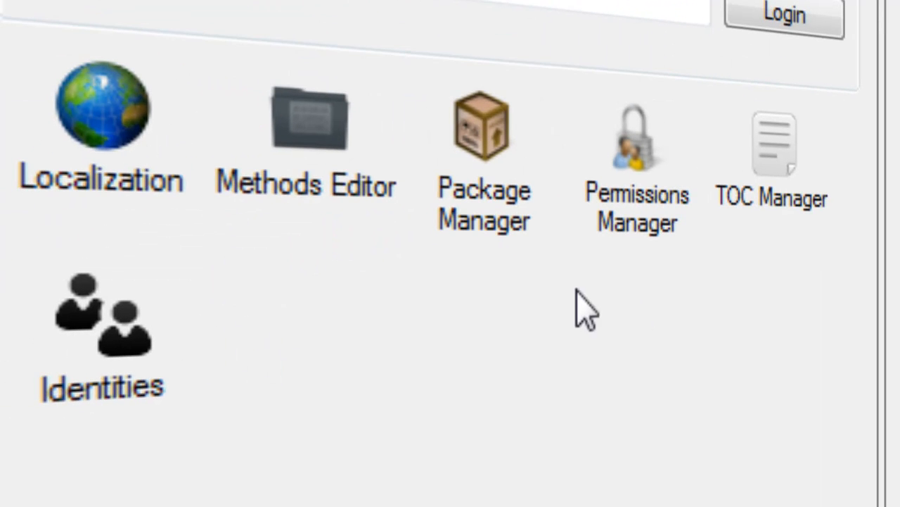
Open the Localization module and review the German message_de texts of the activity_template table.
{"action": "left_click", "coordinate": [130, 151]}
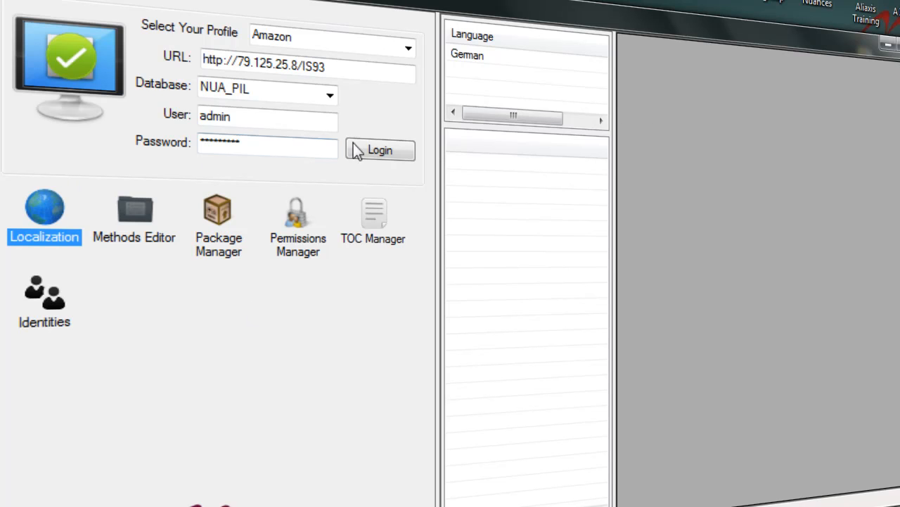
{"action": "left_click", "coordinate": [477, 60]}
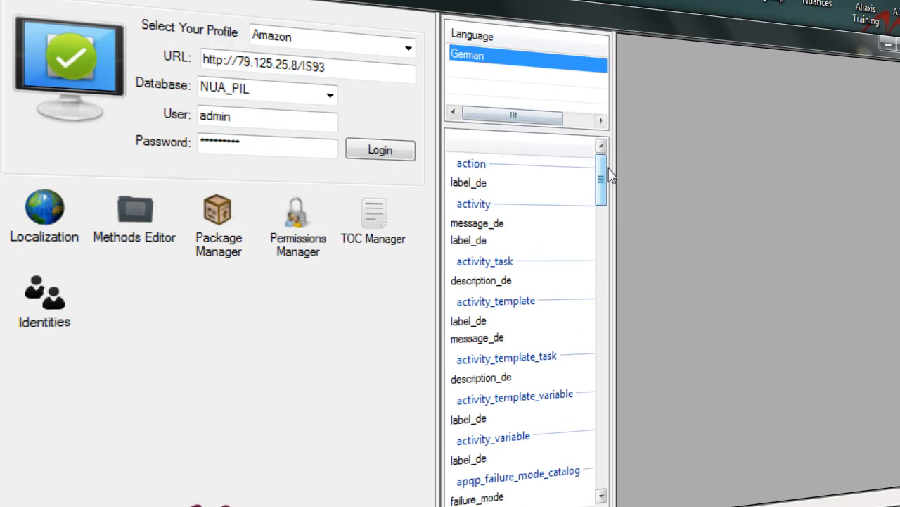
{"action": "left_click_drag", "start_coordinate": [605, 181], "coordinate": [603, 199]}
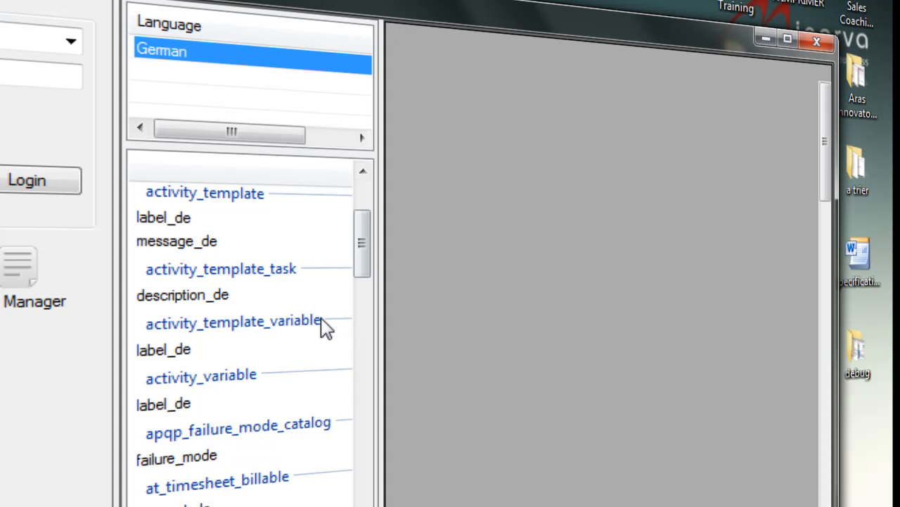
{"action": "left_click_drag", "start_coordinate": [835, 125], "coordinate": [818, 354]}
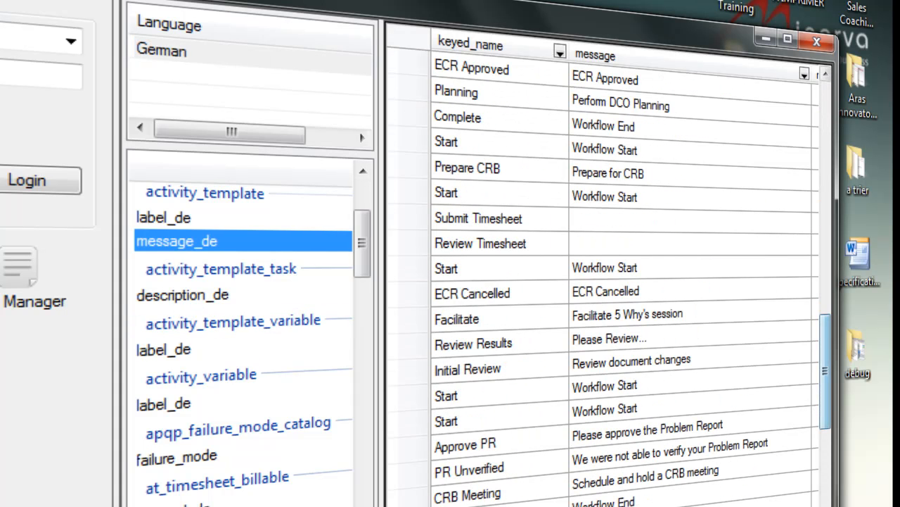
{"action": "scroll", "coordinate": [625, 281], "scroll_direction": "right", "scroll_amount": 3}
{"action": "scroll", "coordinate": [625, 281], "scroll_direction": "left", "scroll_amount": 3}
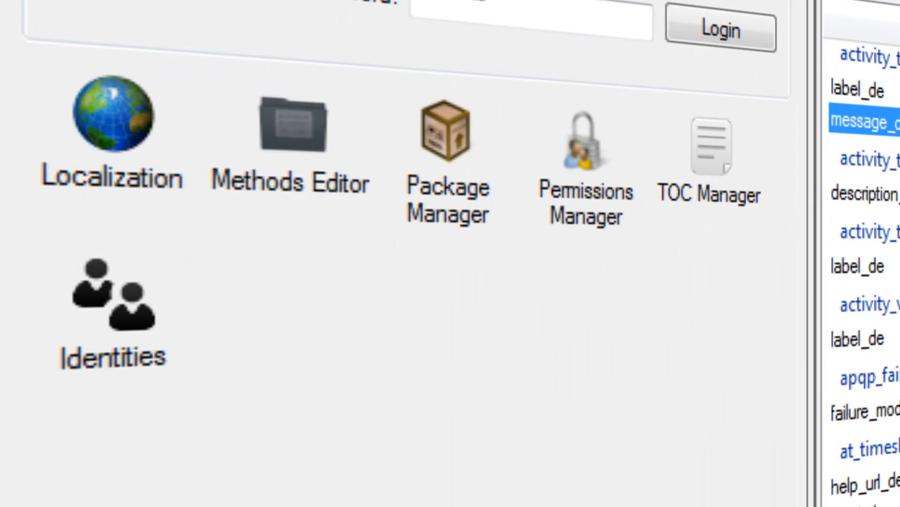
Open the Methods Editor and view the code of the is_relationship onclick handler and Meeting Participant Alias Filter methods.
{"action": "left_click", "coordinate": [288, 132]}
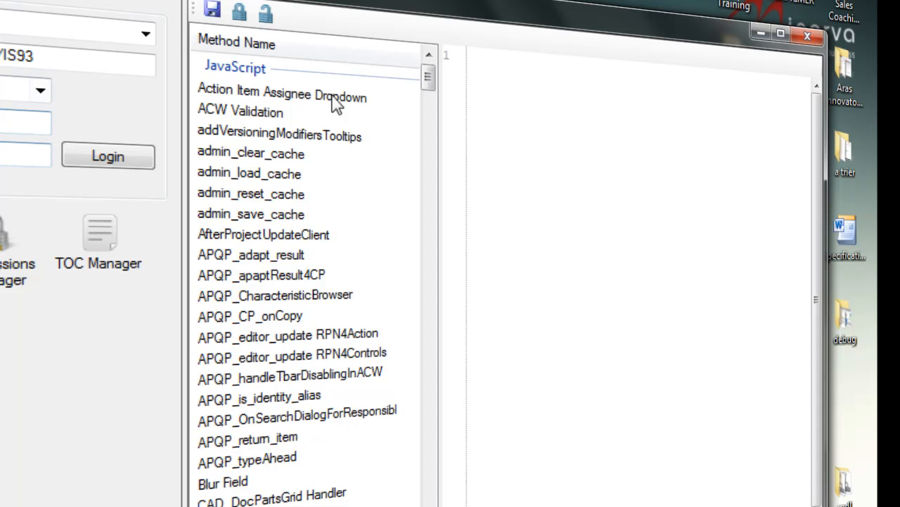
{"action": "left_click_drag", "start_coordinate": [427, 76], "coordinate": [430, 146]}
{"action": "left_click", "coordinate": [380, 202]}
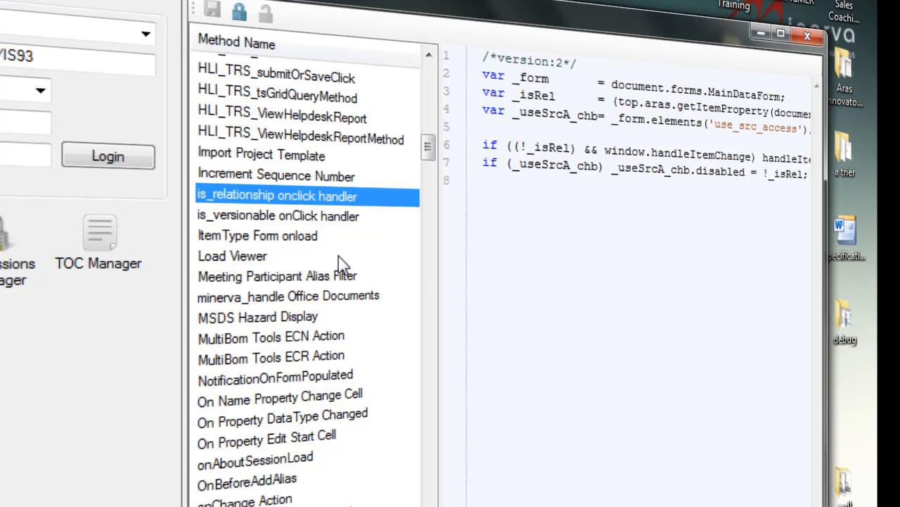
{"action": "left_click", "coordinate": [320, 279]}
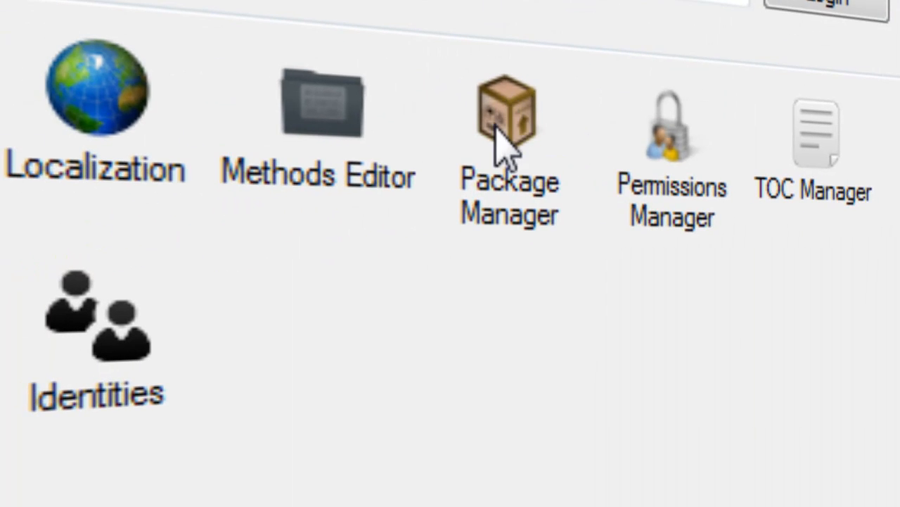
In the Package Manager, inspect the Form contents of the com.aras.innovator.admin package and select the Variants package.
{"action": "double_click", "coordinate": [496, 141]}
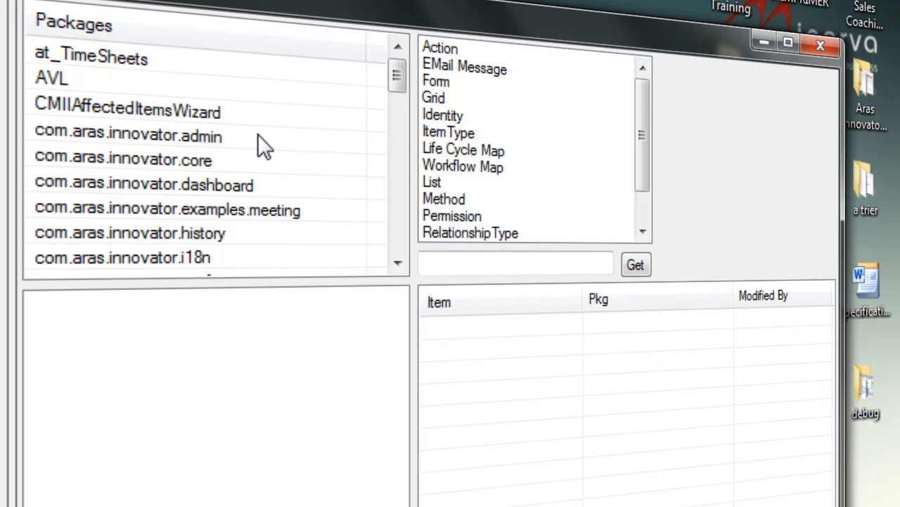
{"action": "left_click", "coordinate": [215, 135]}
{"action": "left_click", "coordinate": [45, 306]}
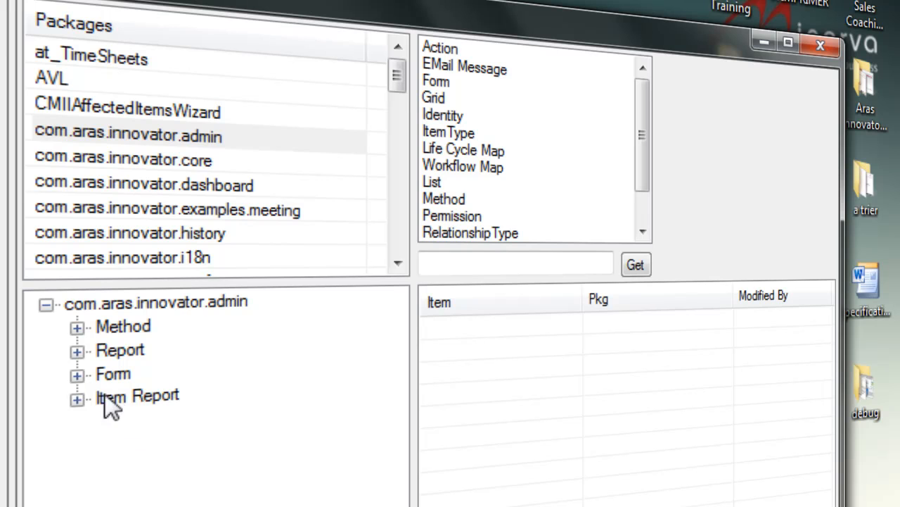
{"action": "left_click", "coordinate": [77, 375]}
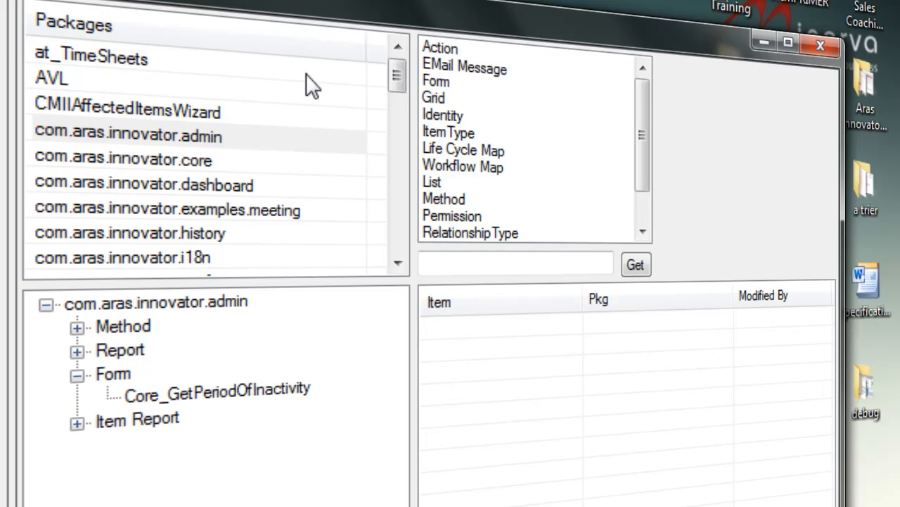
{"action": "left_click_drag", "start_coordinate": [399, 79], "coordinate": [378, 250]}
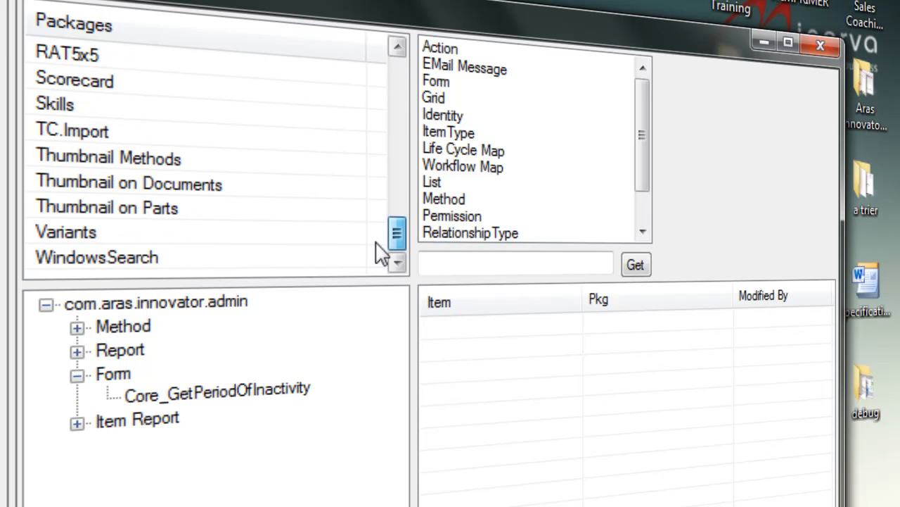
{"action": "left_click", "coordinate": [238, 232]}
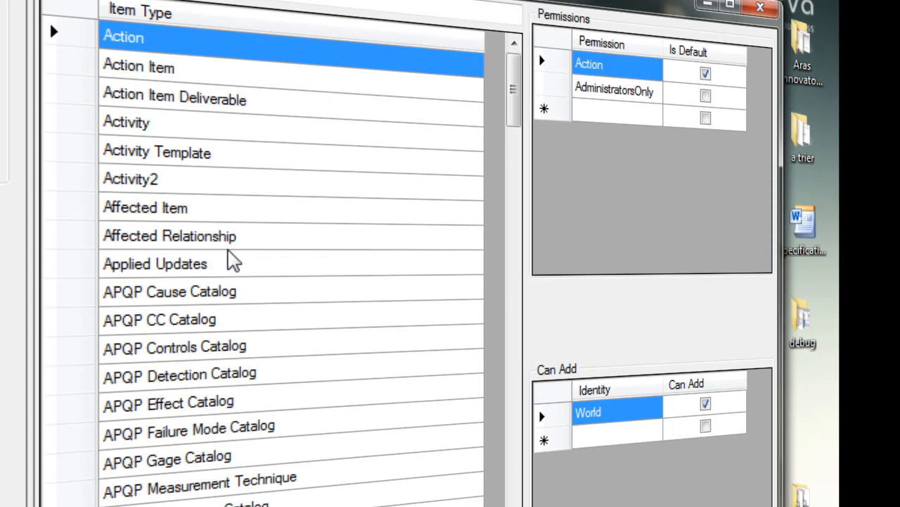
In the Permissions Manager, view the permissions of the Affected Relationship, at_Timesheet, CAPA Dashboard and Characteristic item types.
{"action": "left_click", "coordinate": [231, 248]}
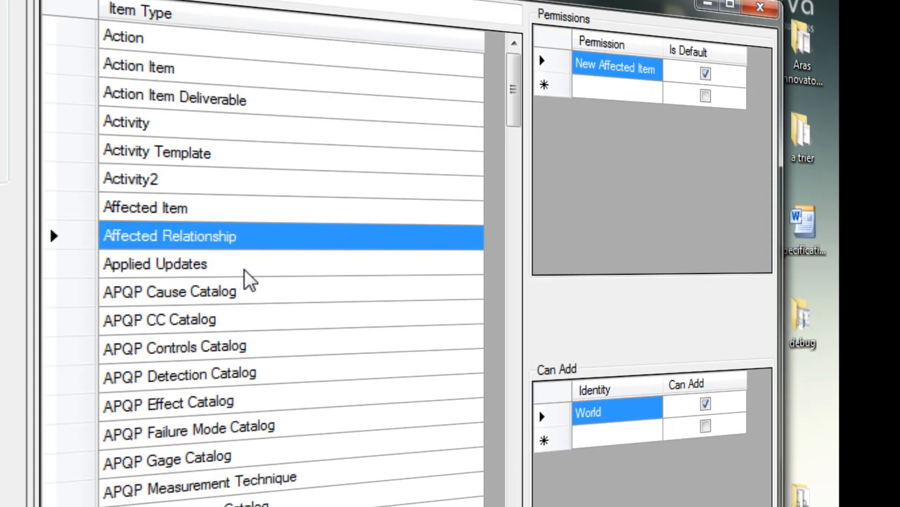
{"action": "left_click_drag", "start_coordinate": [515, 115], "coordinate": [518, 159]}
{"action": "left_click", "coordinate": [294, 129]}
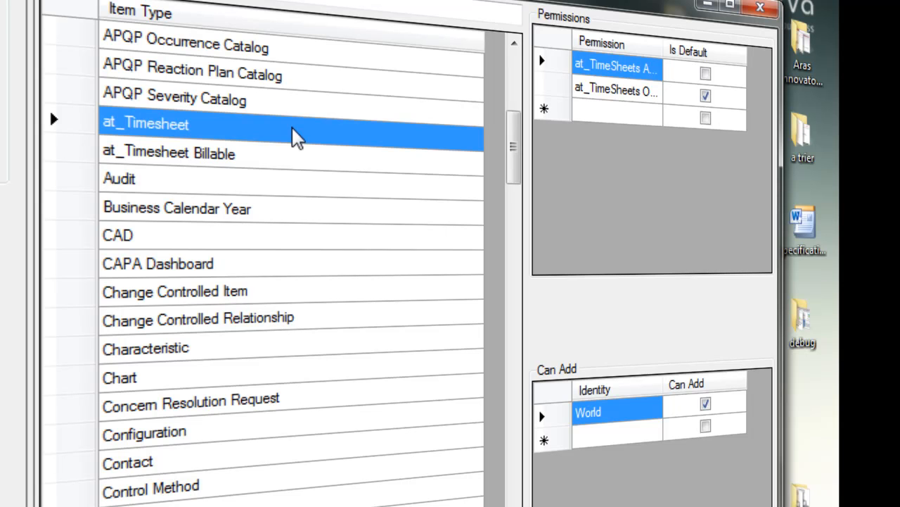
{"action": "left_click", "coordinate": [276, 270]}
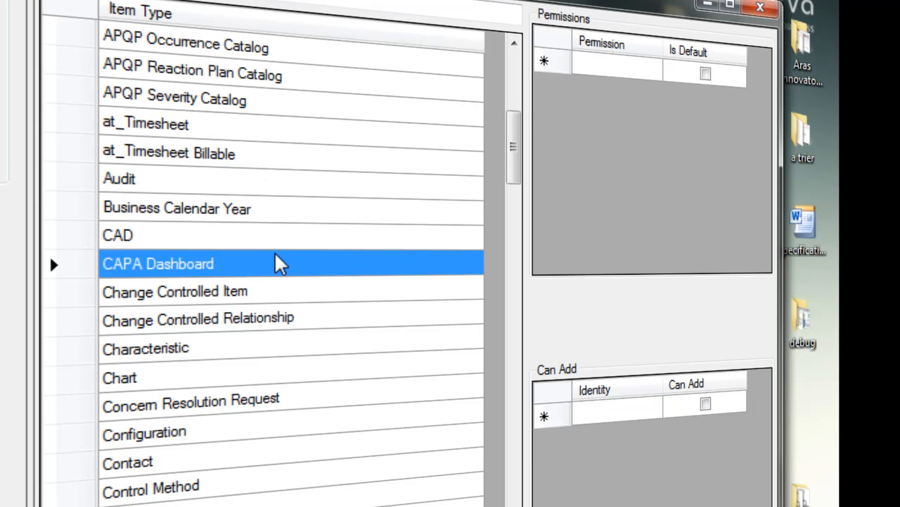
{"action": "left_click", "coordinate": [273, 348]}
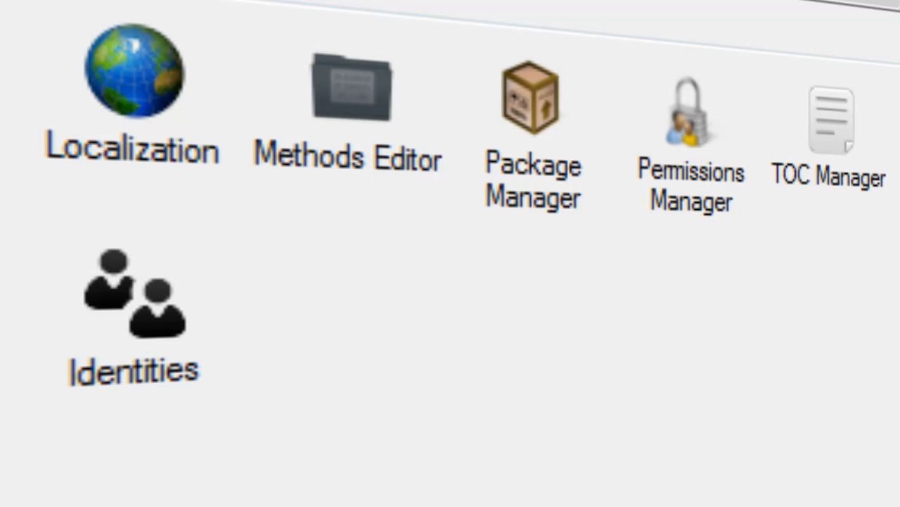
Open the TOC Manager and show the identity assignments of the Parts entry in the Design category.
{"action": "left_click", "coordinate": [869, 211]}
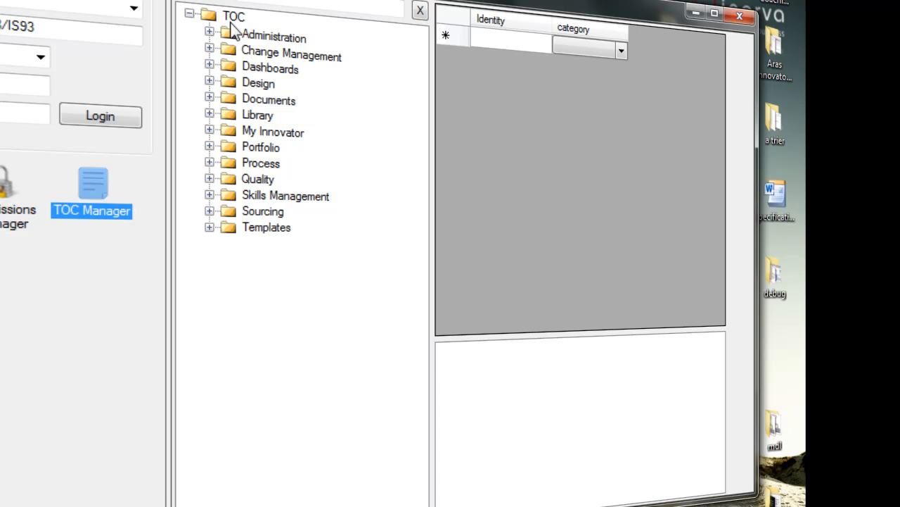
{"action": "left_click", "coordinate": [210, 82]}
{"action": "left_click", "coordinate": [271, 116]}
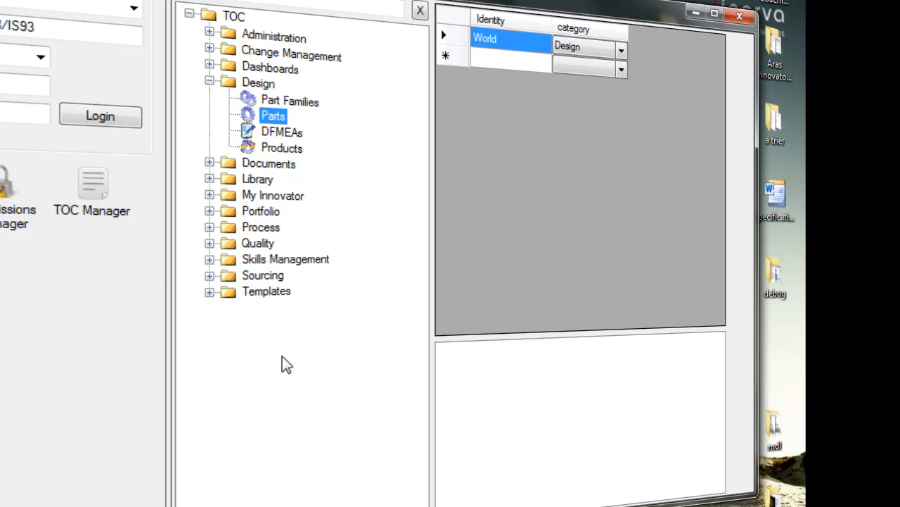
Review the Library category's entries and the category field and blank identity row of the Parts assignments.
{"action": "left_click", "coordinate": [211, 179]}
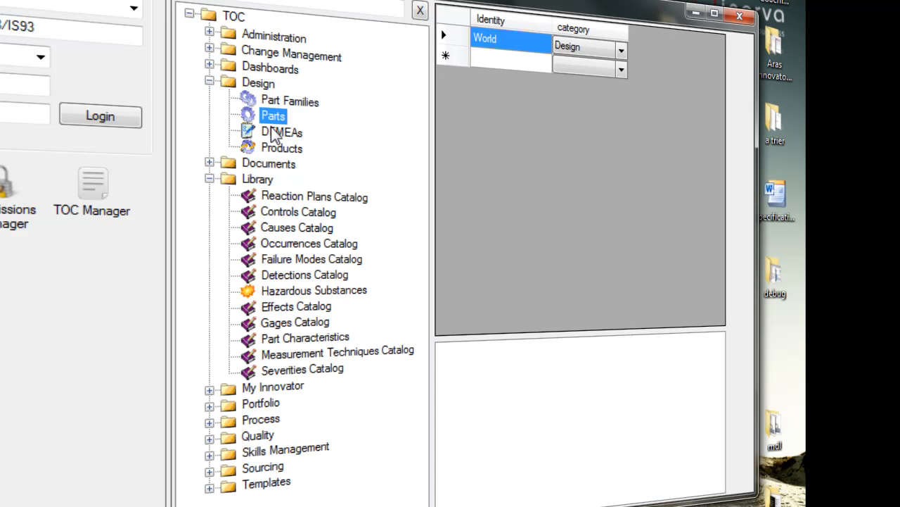
{"action": "left_click", "coordinate": [624, 52]}
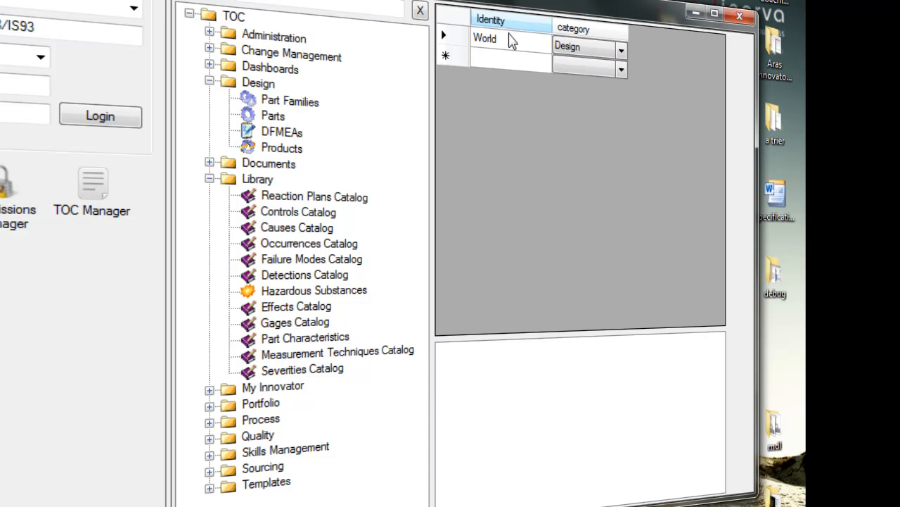
{"action": "left_click", "coordinate": [498, 62]}
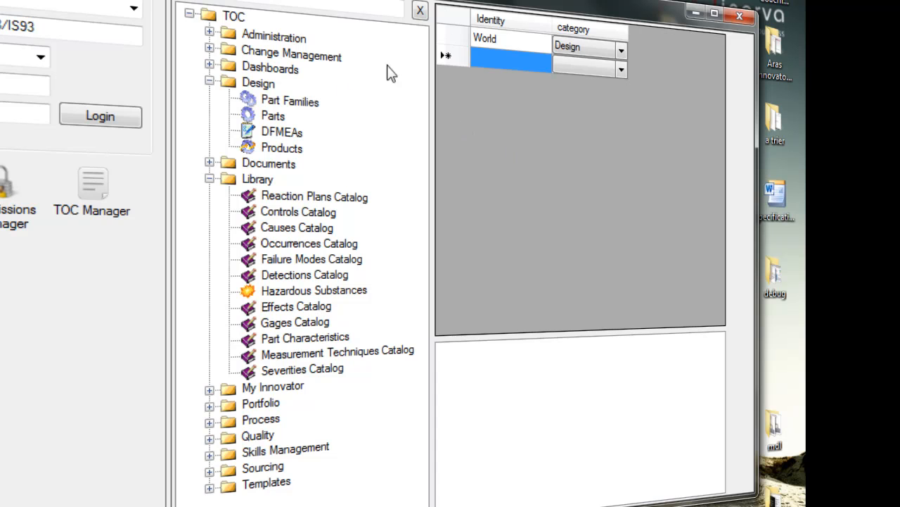
{"action": "left_click", "coordinate": [209, 179]}
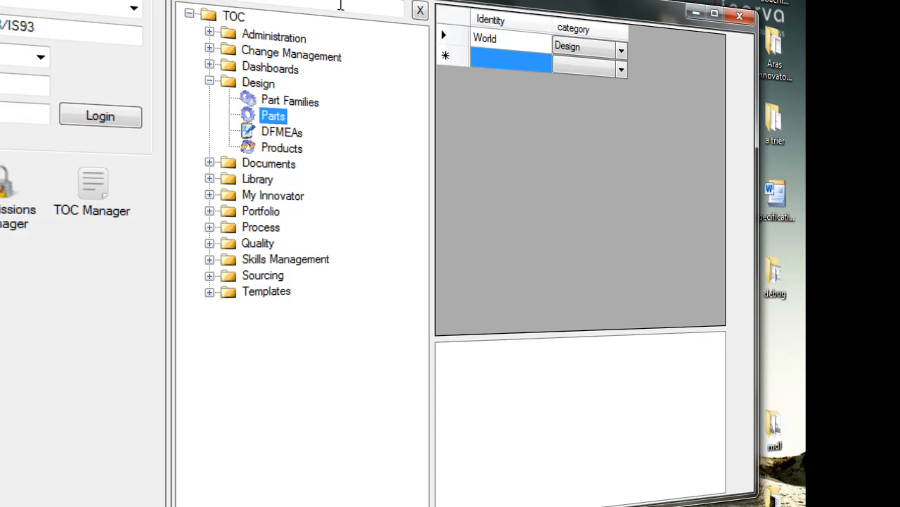
Filter the TOC tree by the All Employees identity.
{"action": "left_click", "coordinate": [340, 5]}
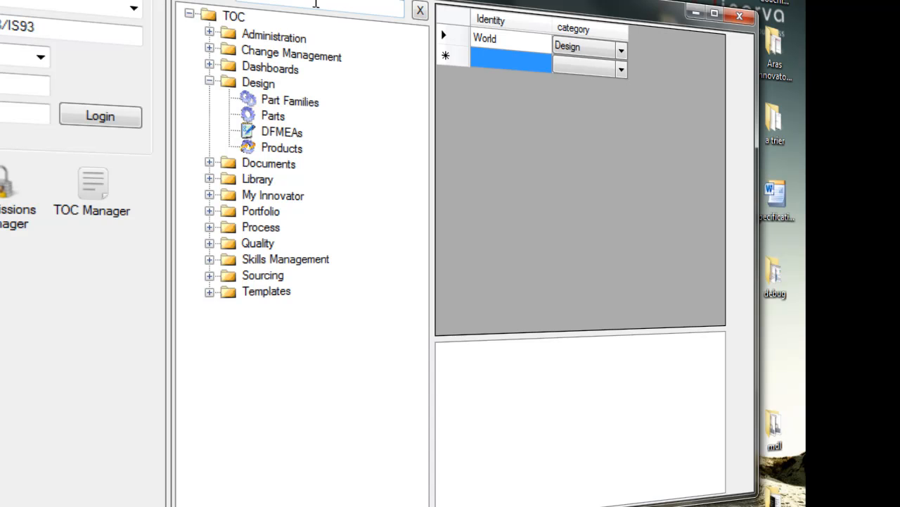
{"action": "key", "text": "F2"}
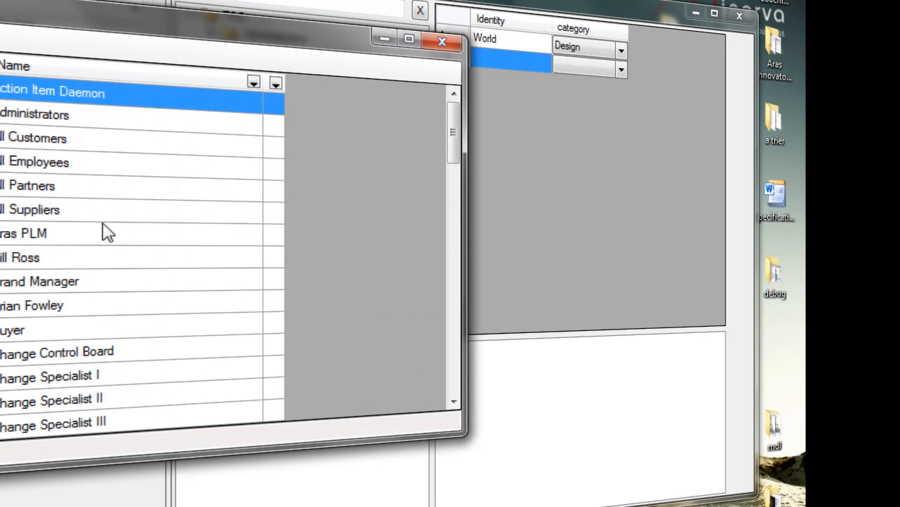
{"action": "left_click", "coordinate": [109, 236]}
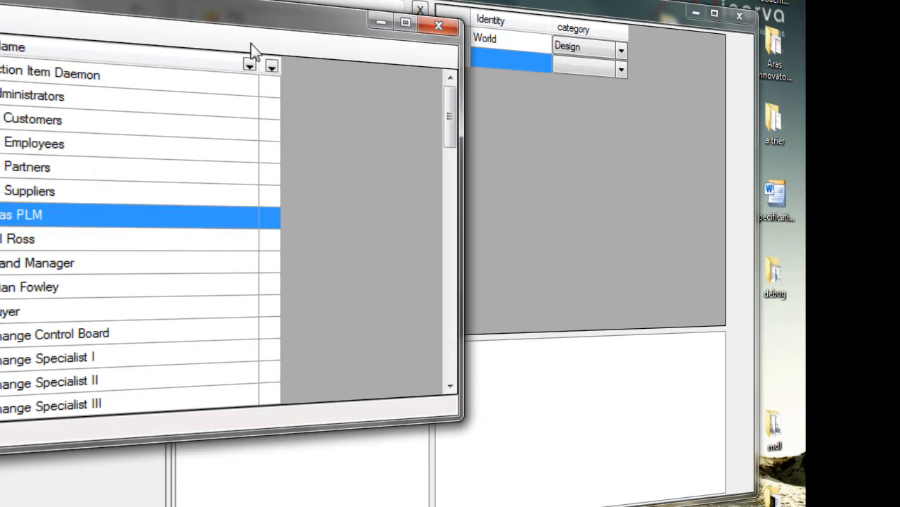
{"action": "double_click", "coordinate": [89, 149]}
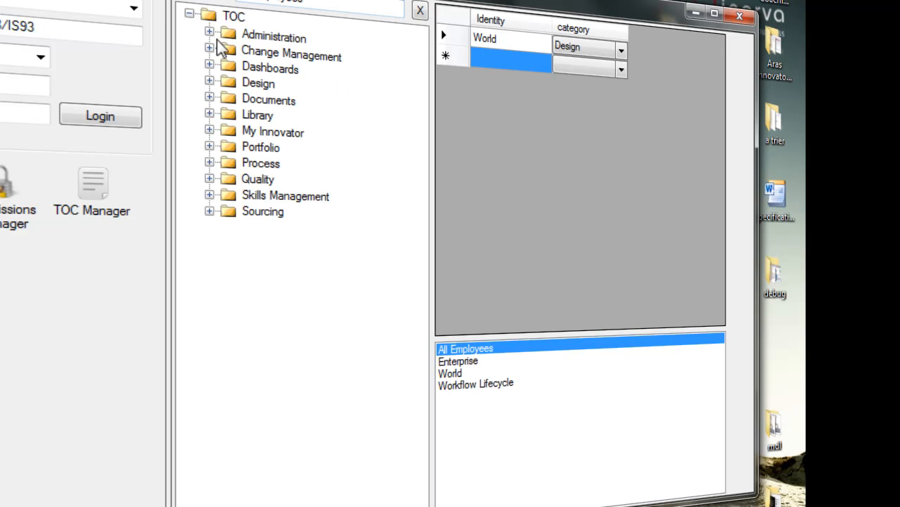
Examine the entries available to All Employees in the Administration, Change Management, Design, Documents and Library categories.
{"action": "left_click", "coordinate": [210, 33]}
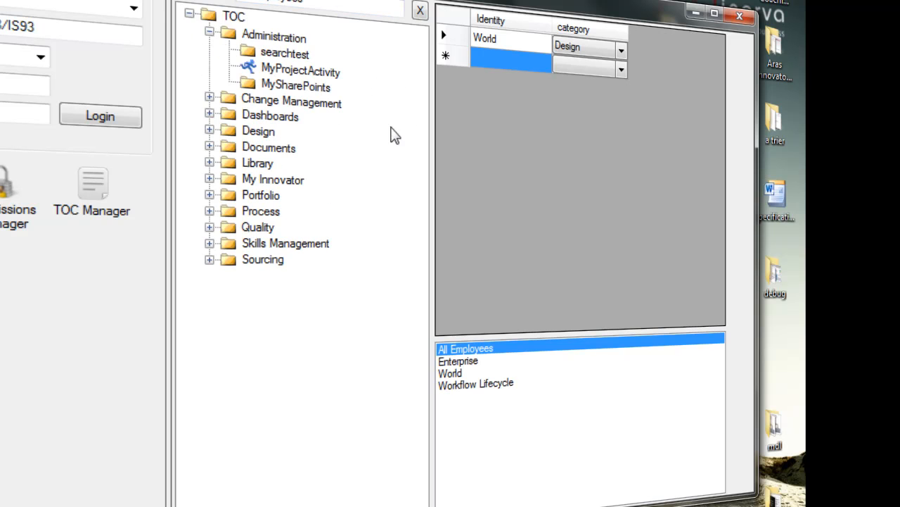
{"action": "left_click", "coordinate": [210, 98]}
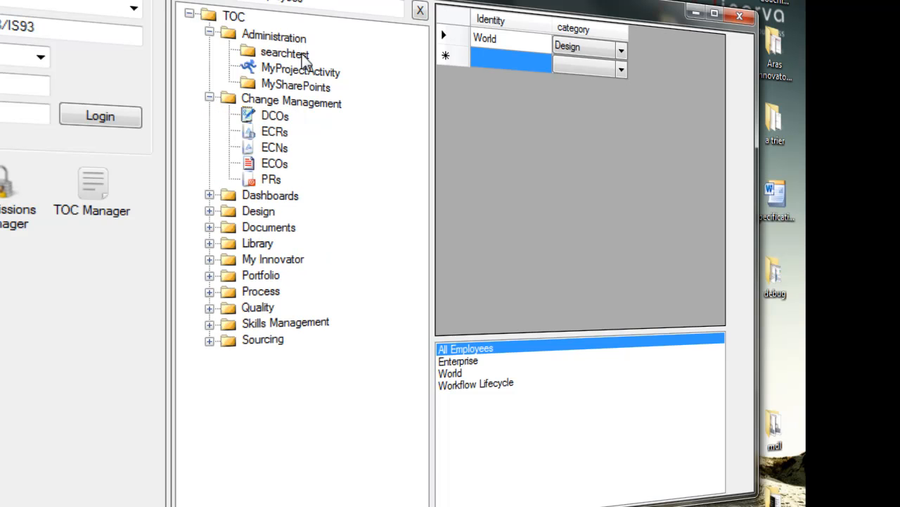
{"action": "left_click", "coordinate": [211, 33]}
{"action": "left_click", "coordinate": [210, 48]}
{"action": "left_click", "coordinate": [210, 32]}
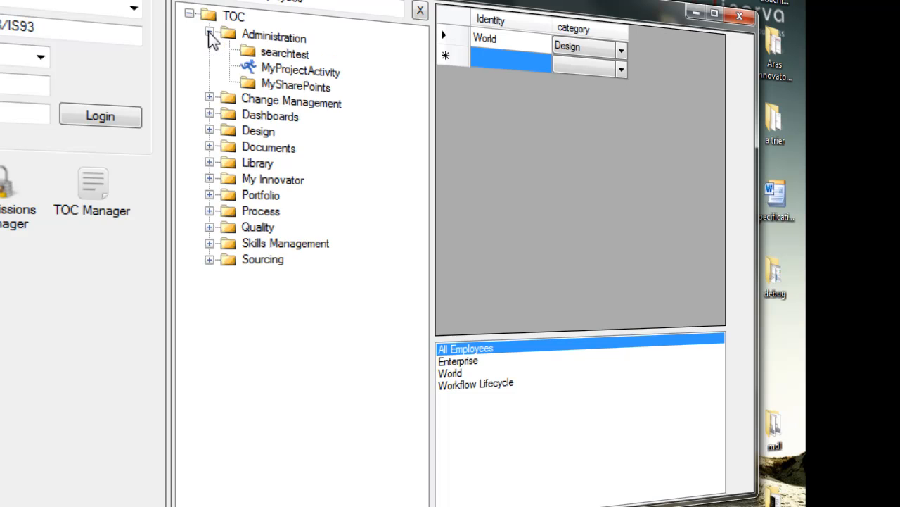
{"action": "left_click", "coordinate": [209, 32]}
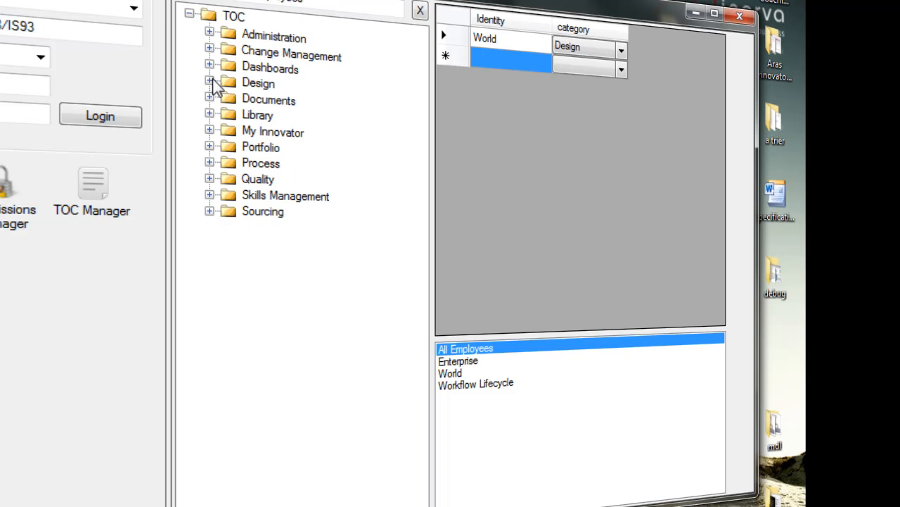
{"action": "left_click", "coordinate": [210, 82]}
{"action": "left_click", "coordinate": [210, 82]}
{"action": "left_click", "coordinate": [209, 99]}
{"action": "left_click", "coordinate": [210, 99]}
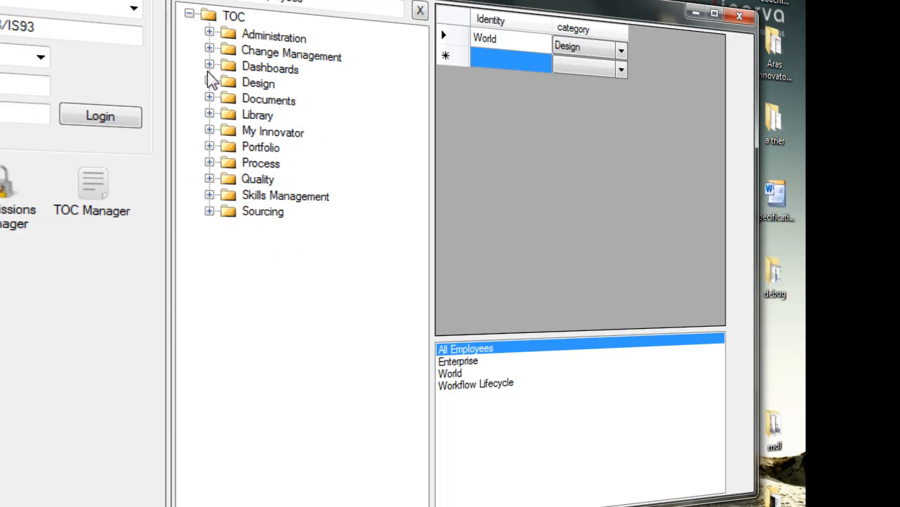
{"action": "left_click", "coordinate": [209, 115]}
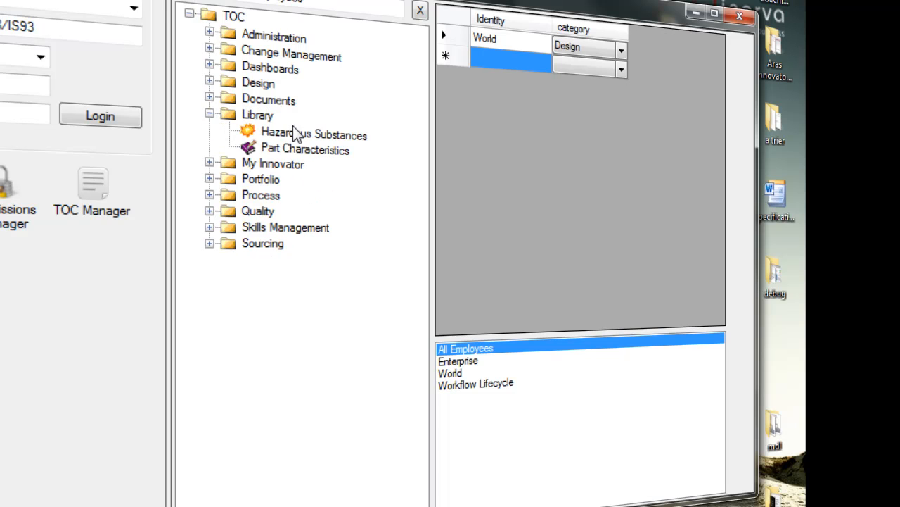
{"action": "left_click", "coordinate": [210, 115]}
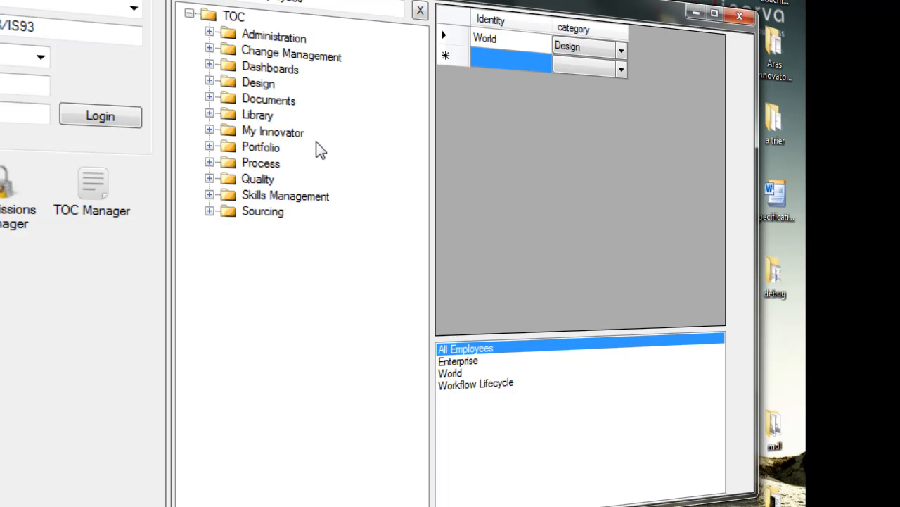
Clear the identity filter from the TOC tree and review the full list of entries in the Administration category.
{"action": "left_click", "coordinate": [417, 12]}
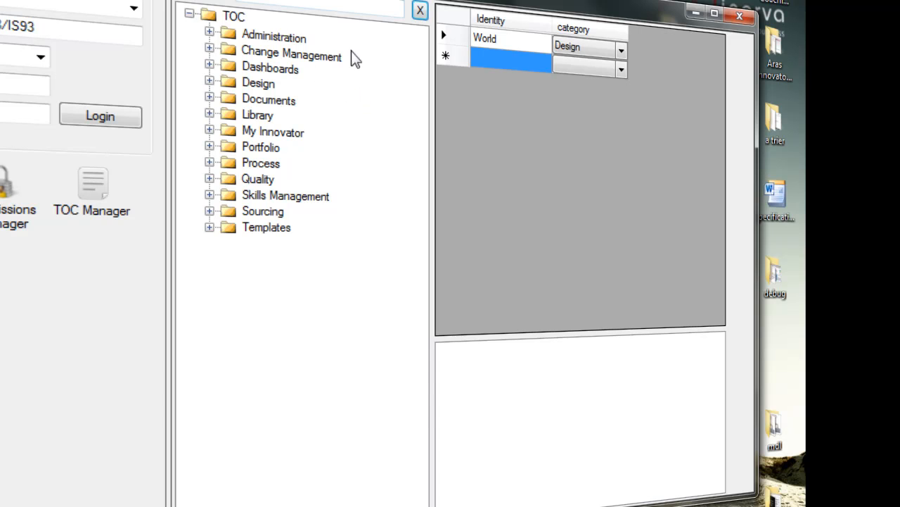
{"action": "left_click", "coordinate": [209, 32]}
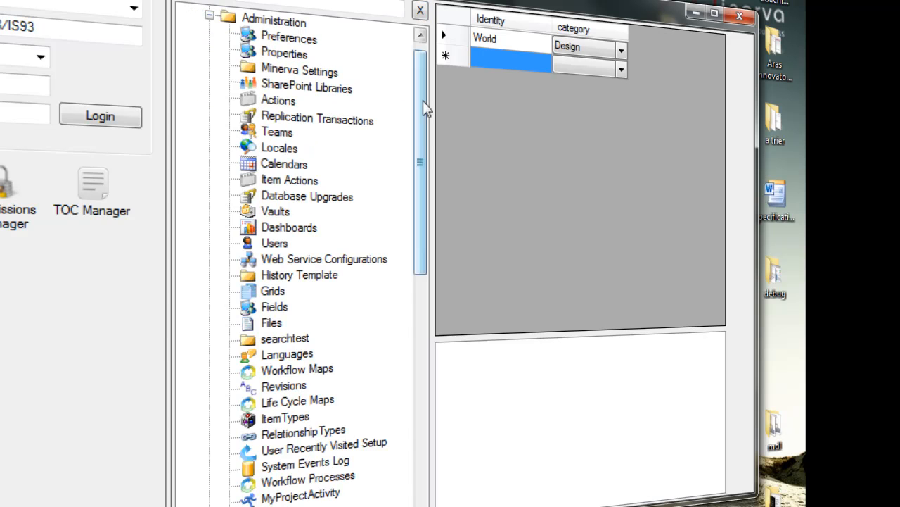
{"action": "left_click", "coordinate": [209, 33]}
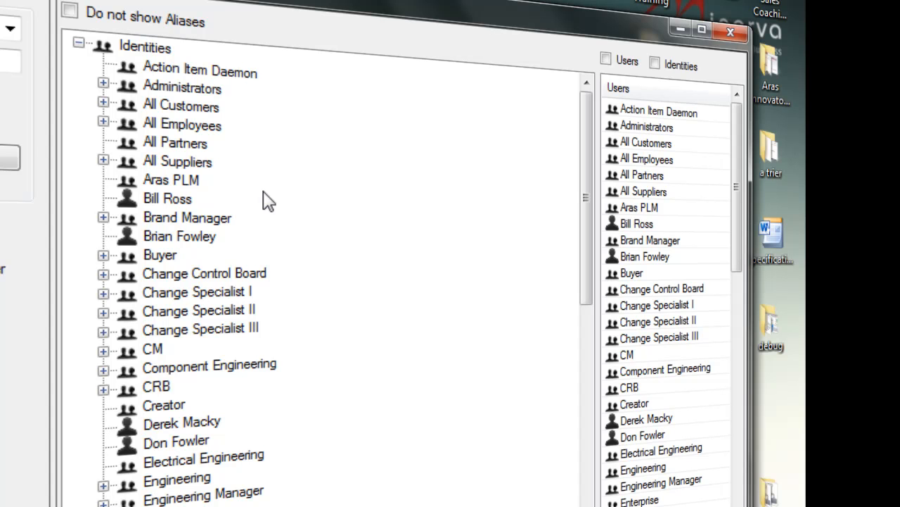
Review the members of the All Employees identity in the identities tree and collapse it again.
{"action": "left_click", "coordinate": [103, 122]}
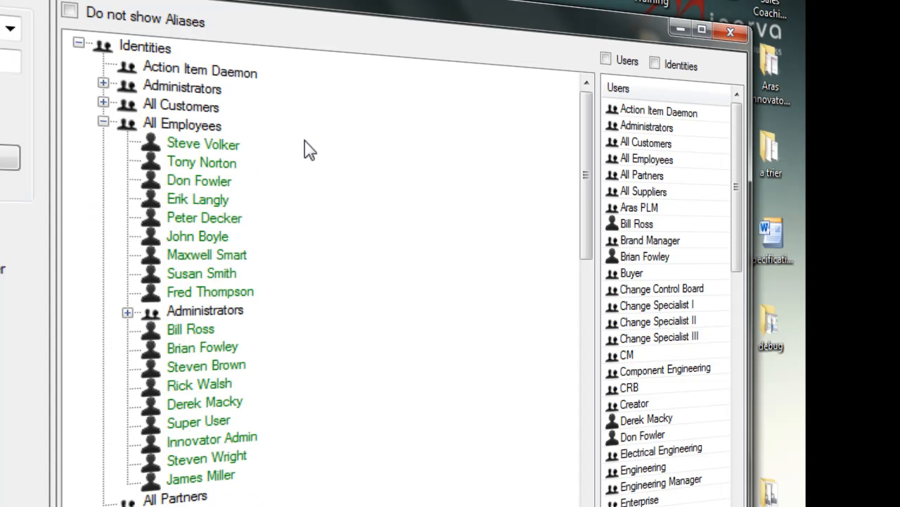
{"action": "left_click", "coordinate": [146, 128]}
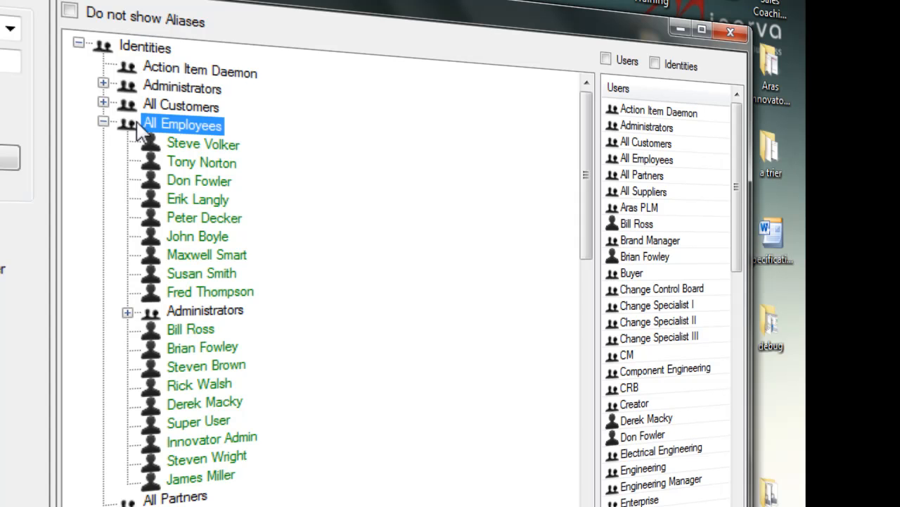
{"action": "left_click", "coordinate": [215, 161]}
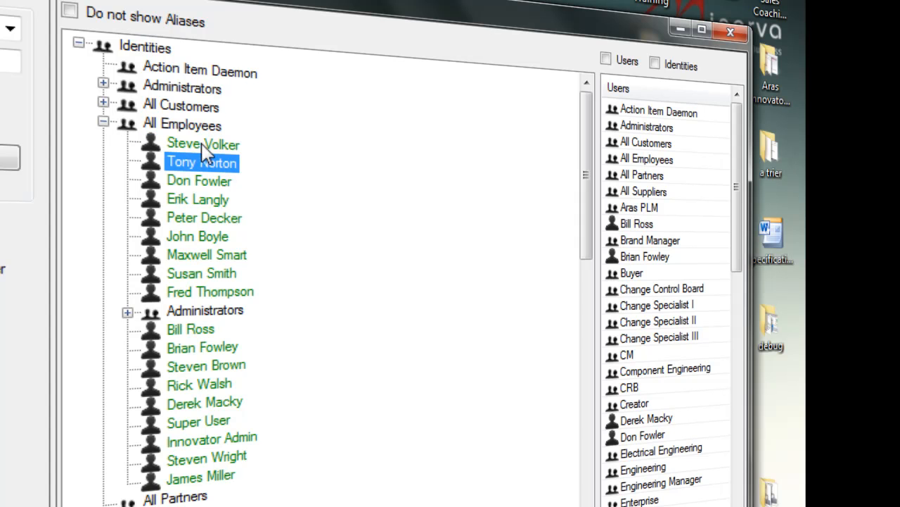
{"action": "left_click", "coordinate": [103, 121]}
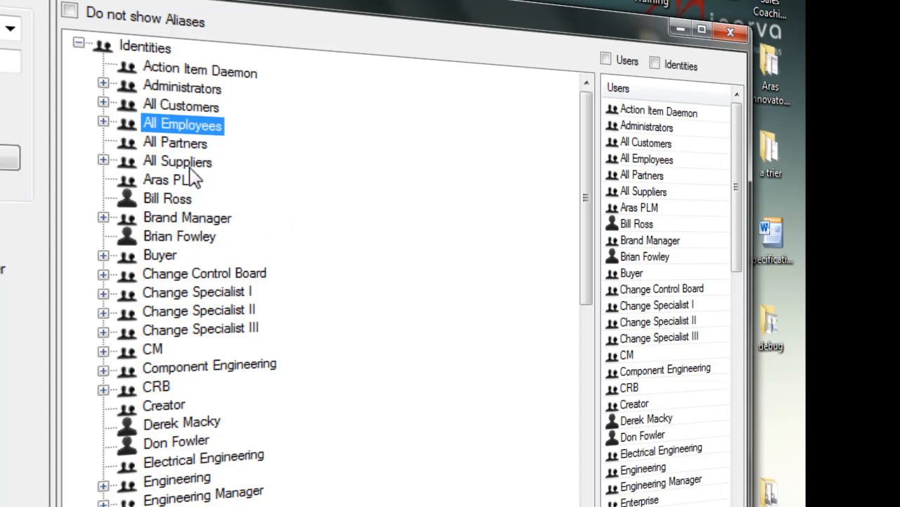
Show the Administrators group nested under the Change Specialist I identity together with its members.
{"action": "scroll", "coordinate": [262, 298], "scroll_direction": "down", "scroll_amount": 1}
{"action": "left_click", "coordinate": [103, 236]}
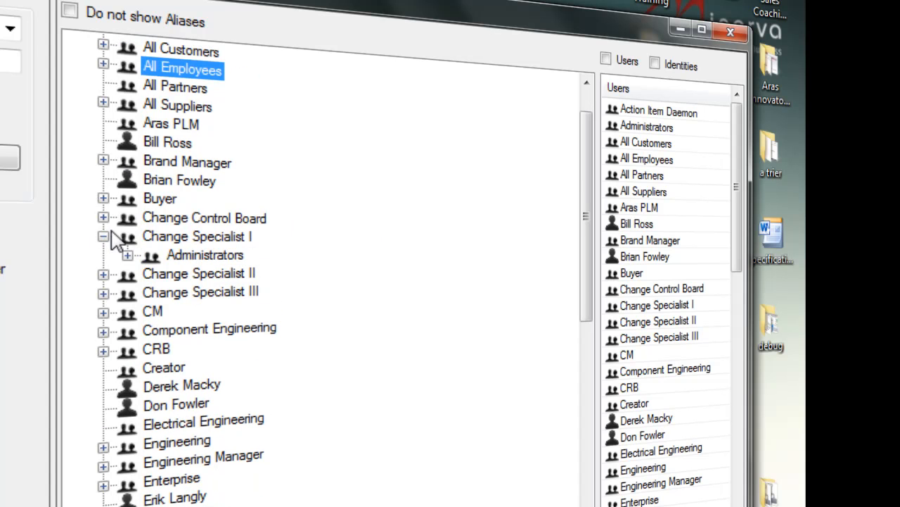
{"action": "left_click", "coordinate": [127, 256]}
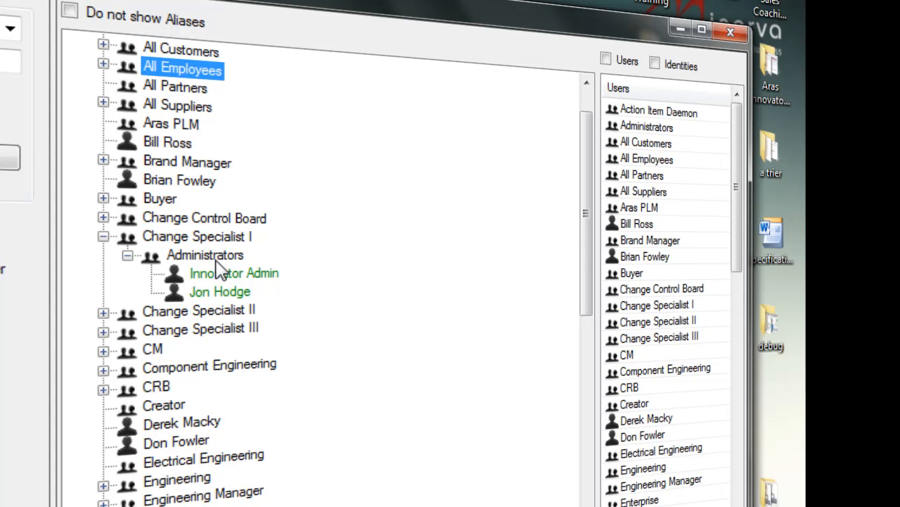
Make the Administrators identity under Change Specialist I the root of the tree and show its members.
{"action": "right_click", "coordinate": [225, 259]}
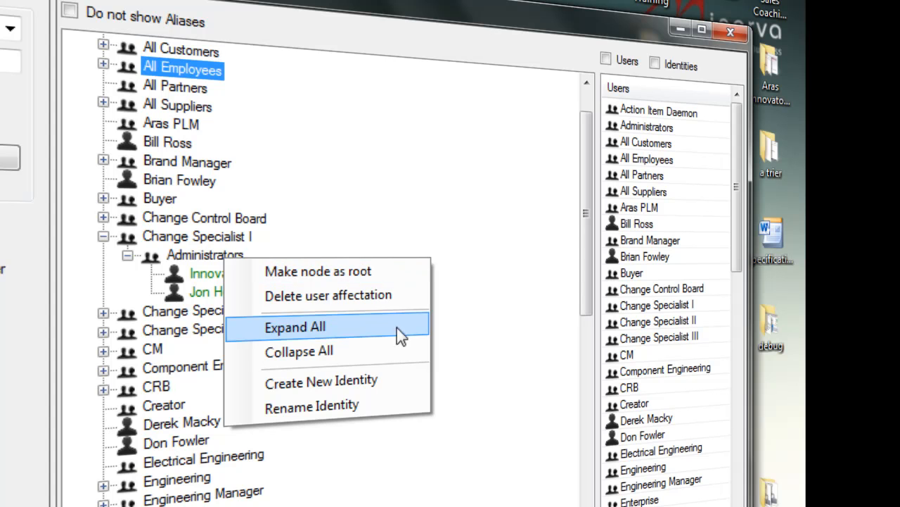
{"action": "left_click", "coordinate": [204, 253]}
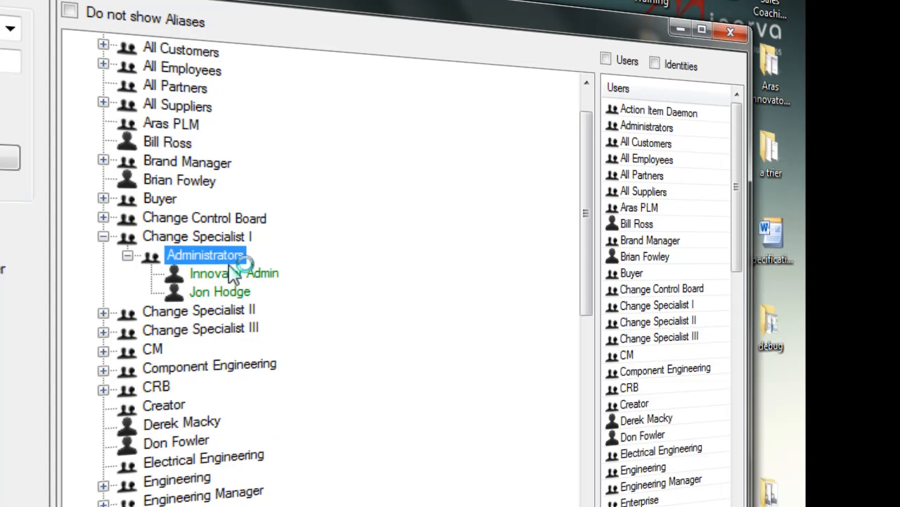
{"action": "right_click", "coordinate": [213, 255]}
{"action": "left_click", "coordinate": [267, 268]}
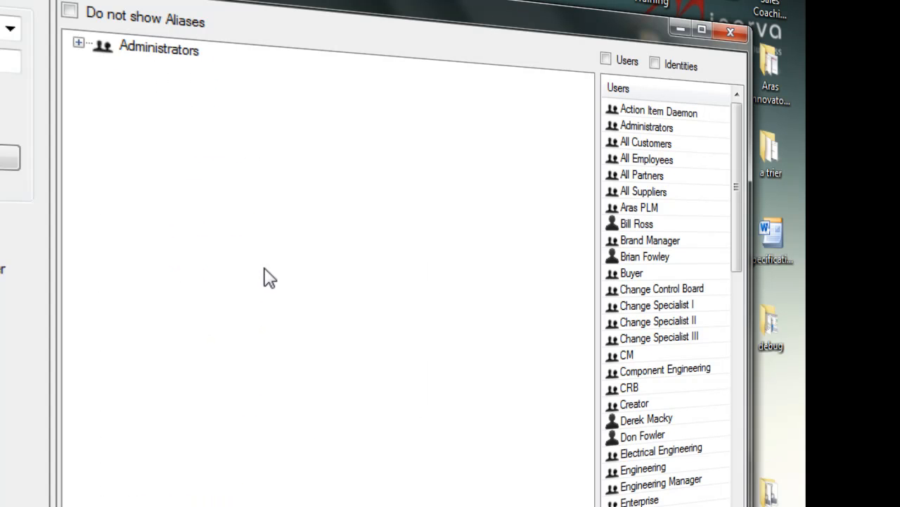
{"action": "left_click", "coordinate": [78, 43]}
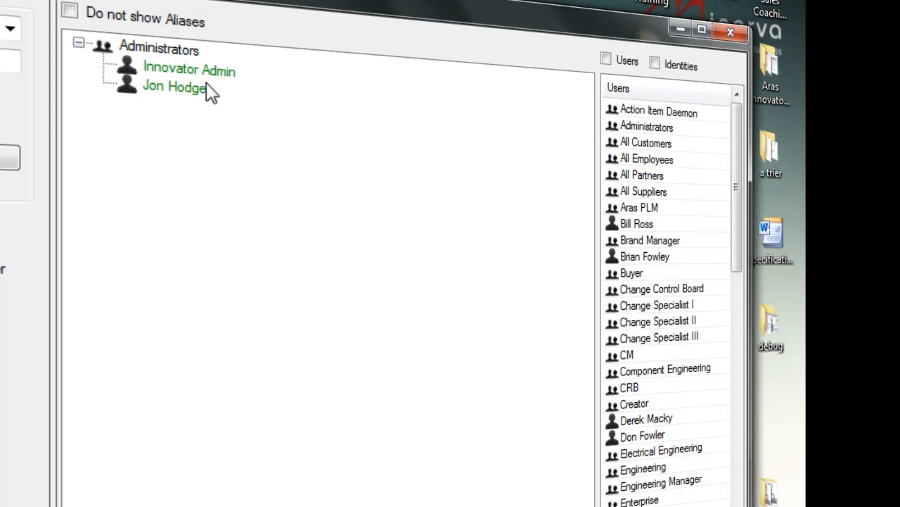
{"action": "left_click", "coordinate": [78, 43]}
{"action": "left_click", "coordinate": [78, 43]}
Filter the Users list to users only, switch it to identities only, and expand all nodes of the Administrators tree.
{"action": "left_click", "coordinate": [606, 59]}
{"action": "left_click", "coordinate": [647, 143]}
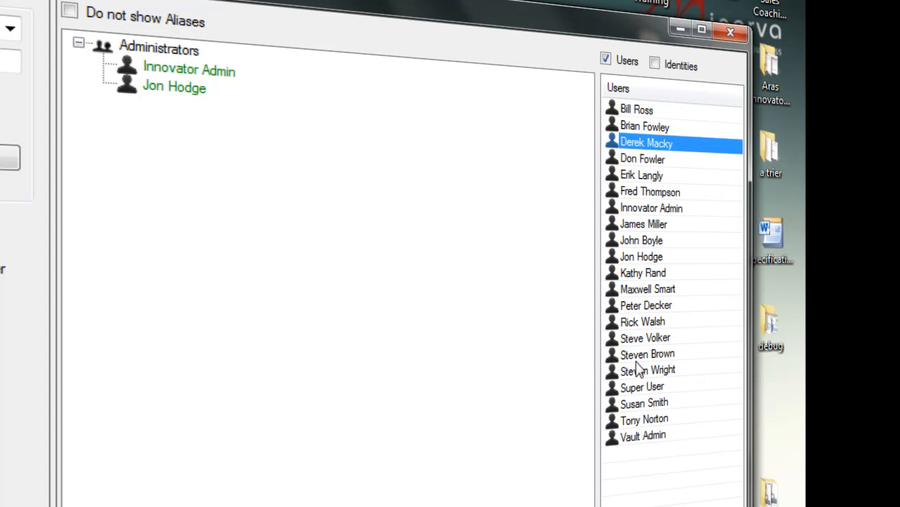
{"action": "left_click", "coordinate": [642, 321]}
{"action": "left_click", "coordinate": [672, 66]}
{"action": "left_click", "coordinate": [626, 61]}
{"action": "left_click", "coordinate": [670, 132]}
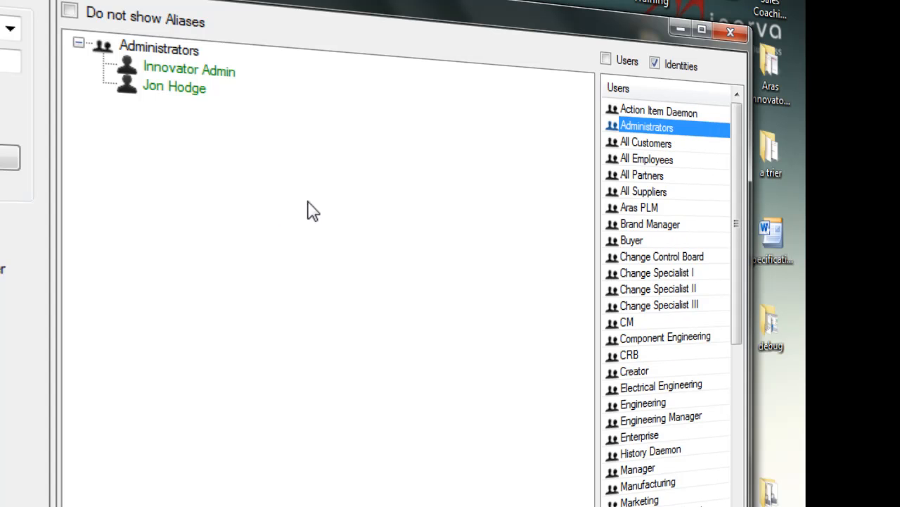
{"action": "right_click", "coordinate": [300, 207]}
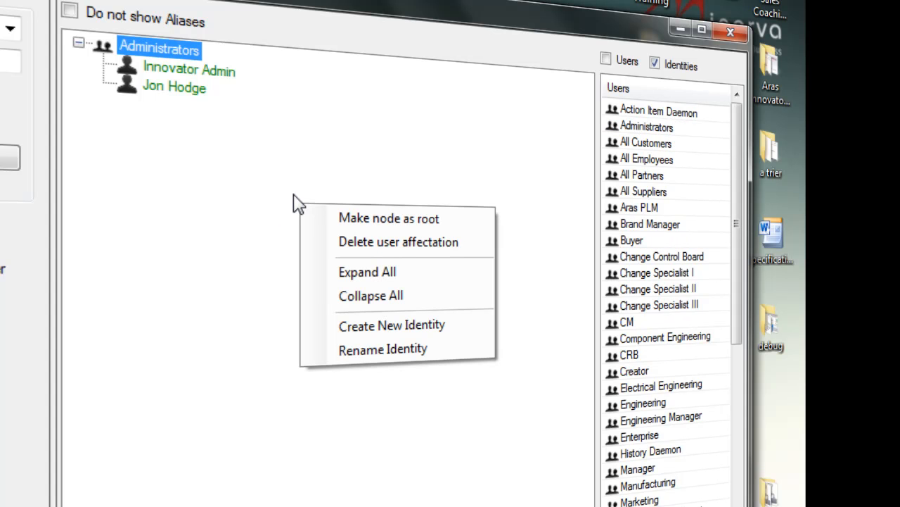
{"action": "left_click", "coordinate": [370, 270]}
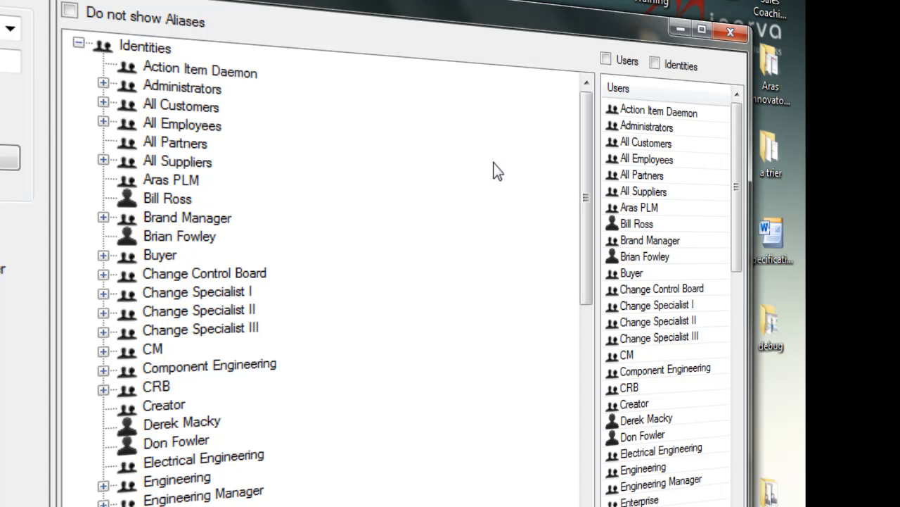
Add the Brand Manager identity from the list as a member of the All Customers identity.
{"action": "left_click", "coordinate": [102, 102]}
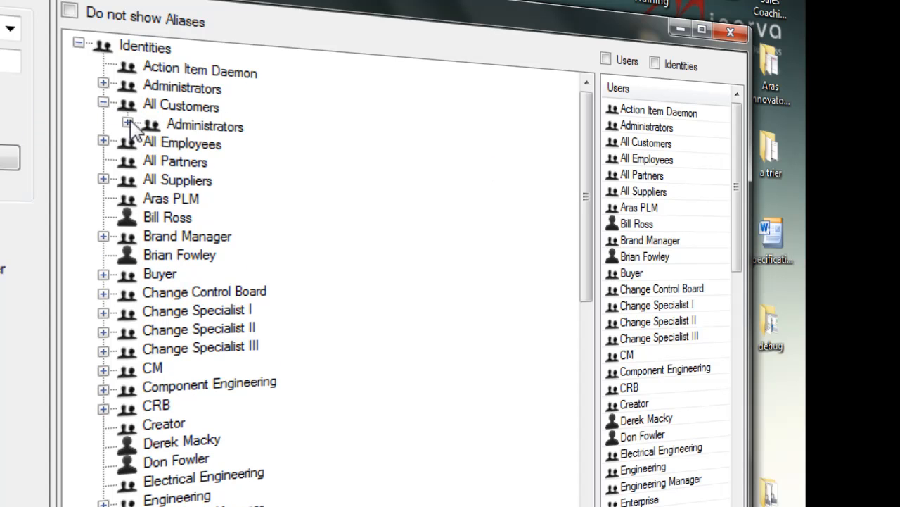
{"action": "left_click", "coordinate": [672, 241]}
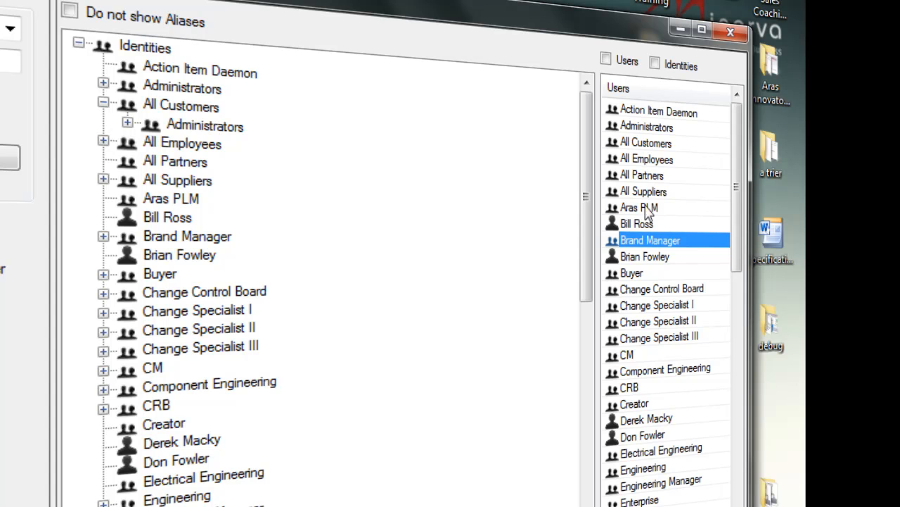
{"action": "left_click_drag", "start_coordinate": [675, 242], "coordinate": [202, 114]}
{"action": "left_click", "coordinate": [211, 145]}
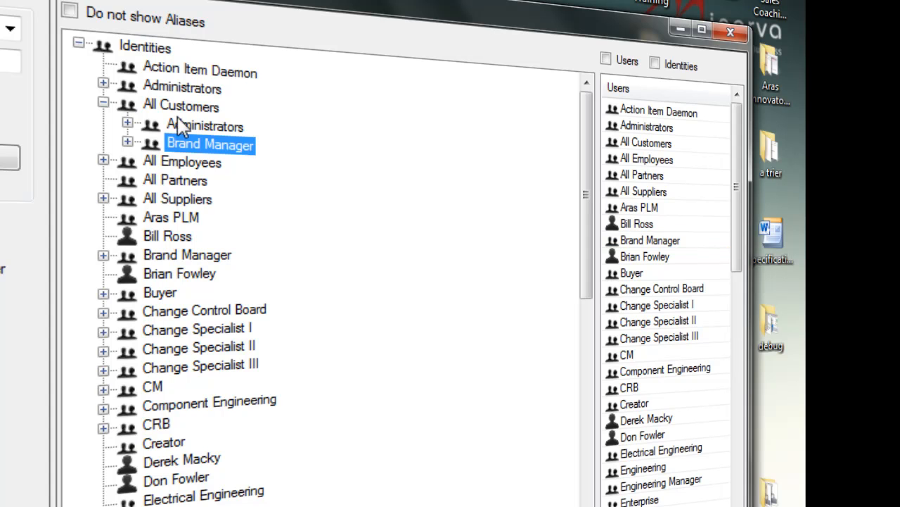
{"action": "left_click", "coordinate": [197, 111]}
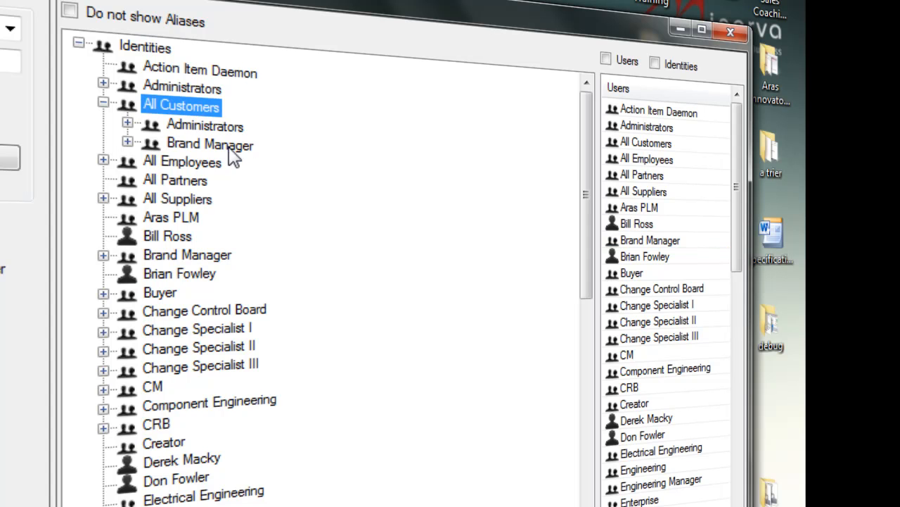